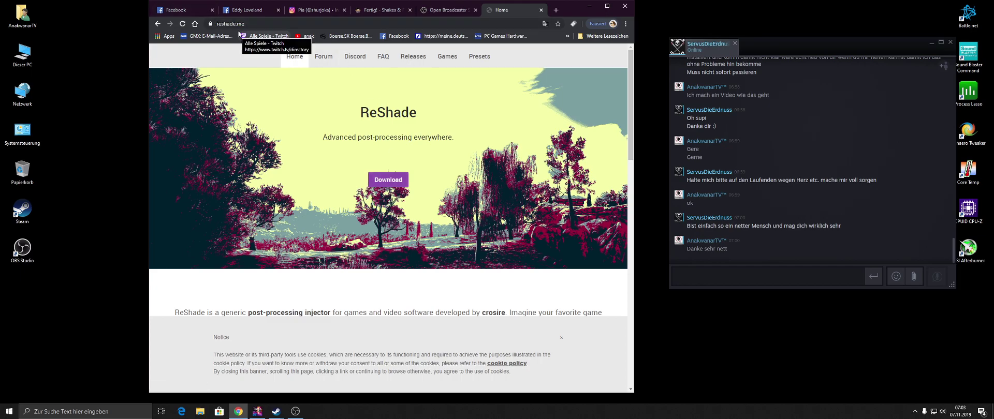
Download the ReShade 4.4.2 setup from reshade.me and show the downloaded file in its folder, with the browser minimised
left_click(383, 182)
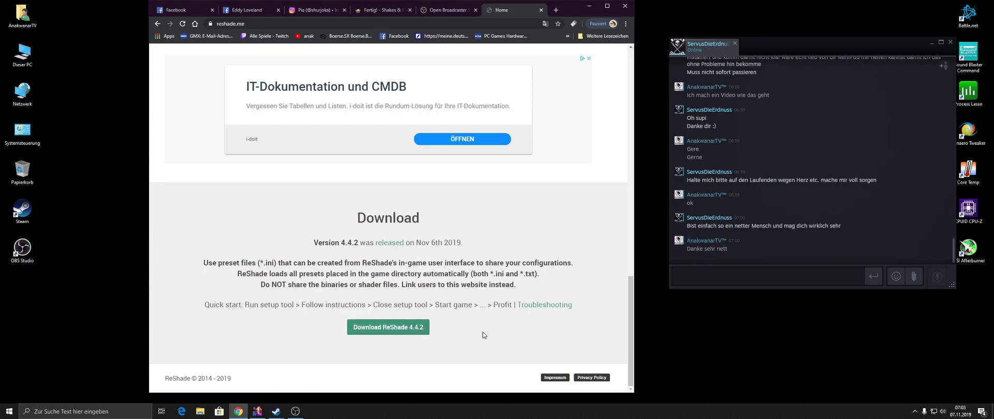
left_click(404, 333)
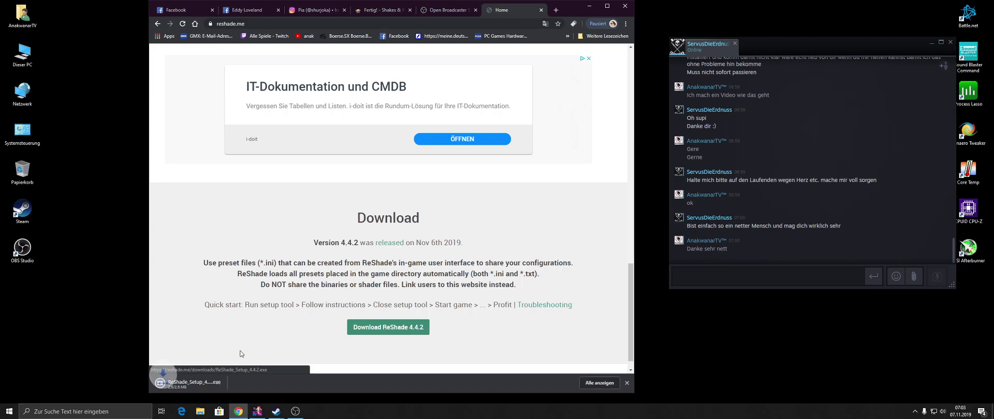
right_click(208, 382)
left_click(247, 358)
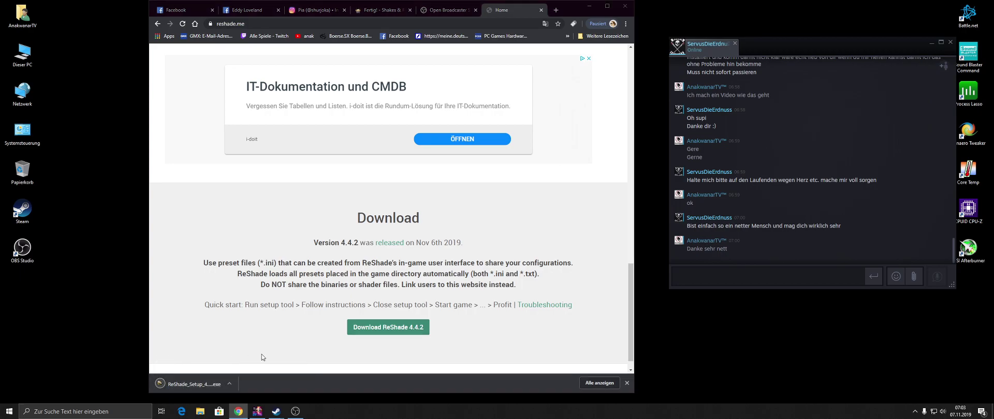
left_click(589, 7)
Run ReShade_Setup_4.4.2 as administrator despite the SmartScreen block, and place its window on a cleared desktop
right_click(472, 122)
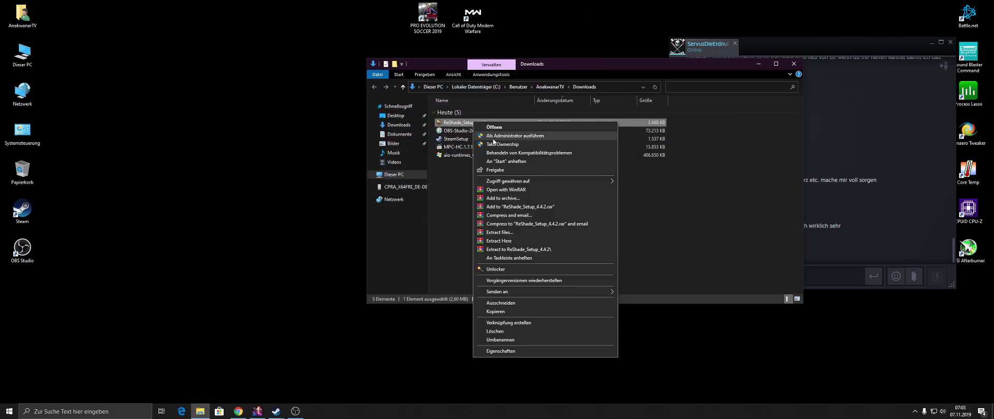
left_click(513, 135)
left_click(459, 164)
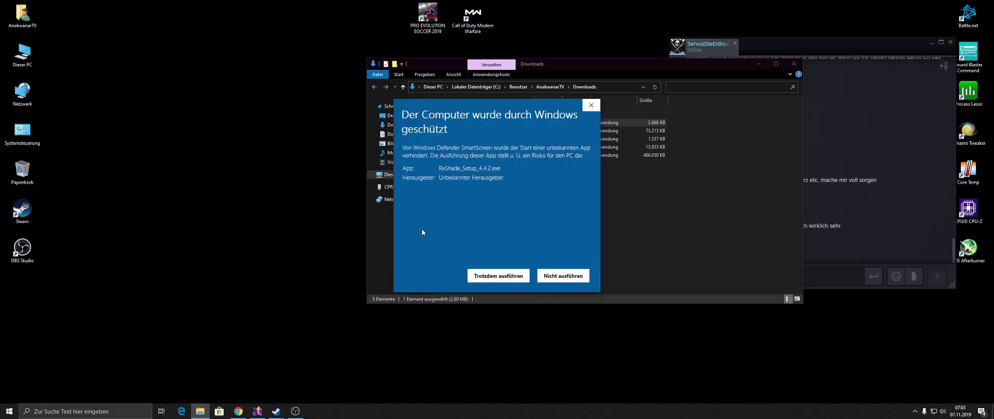
left_click(499, 275)
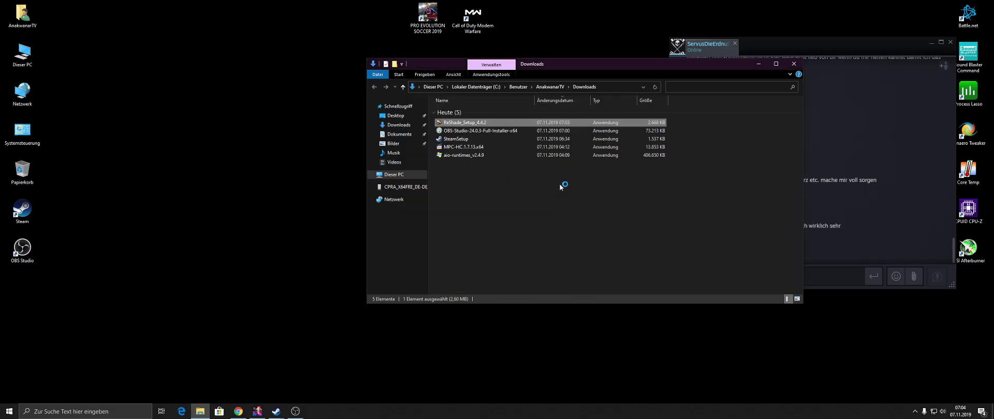
left_click_drag(569, 179, 341, 77)
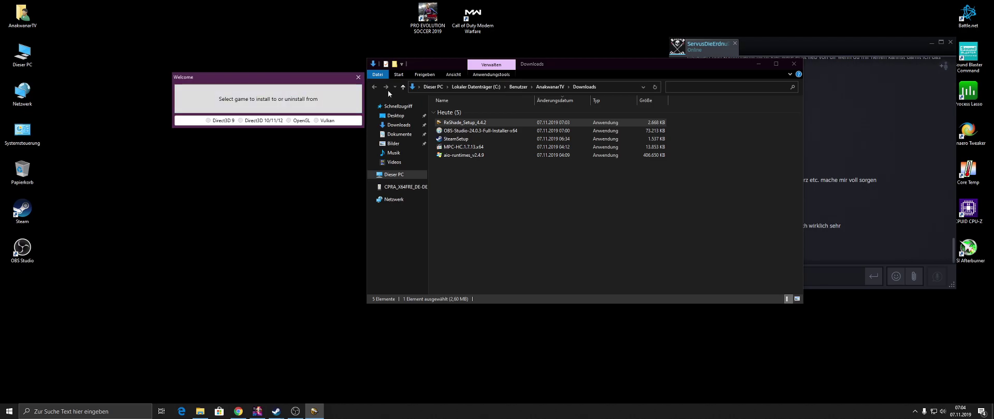
left_click(758, 64)
left_click_drag(262, 73, 509, 76)
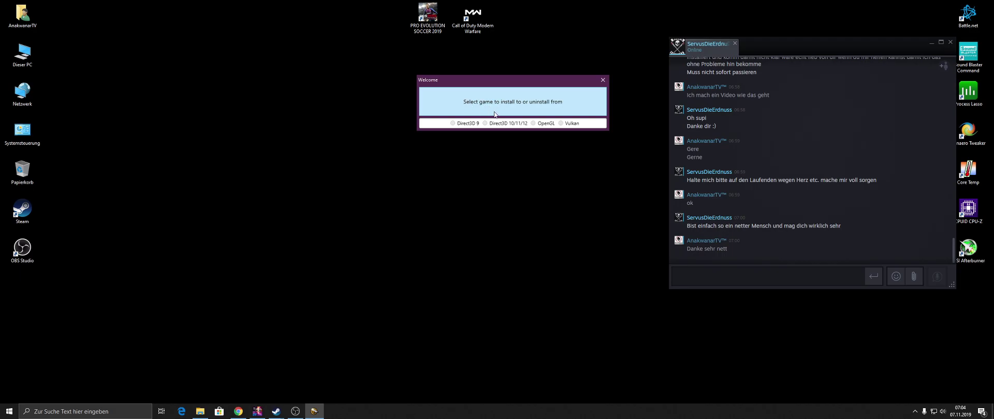
Choose the ModernWarfare application in C:\Call of Duty Modern Warfare as the game to install ReShade to
left_click(510, 108)
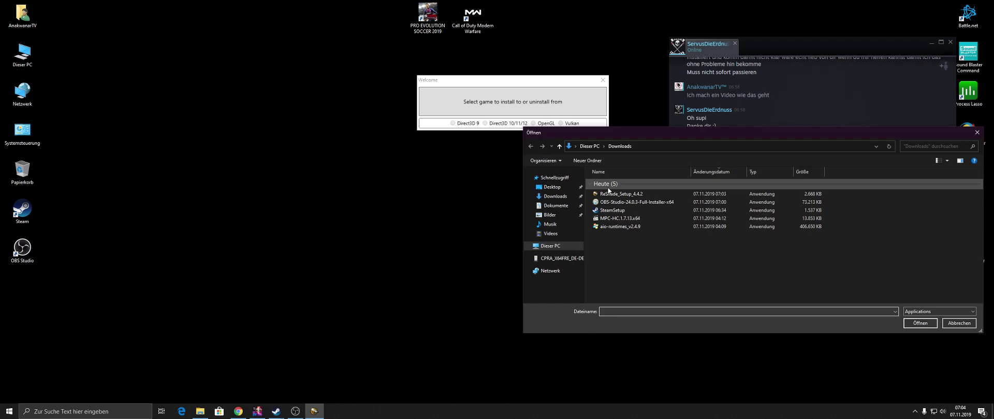
left_click(550, 246)
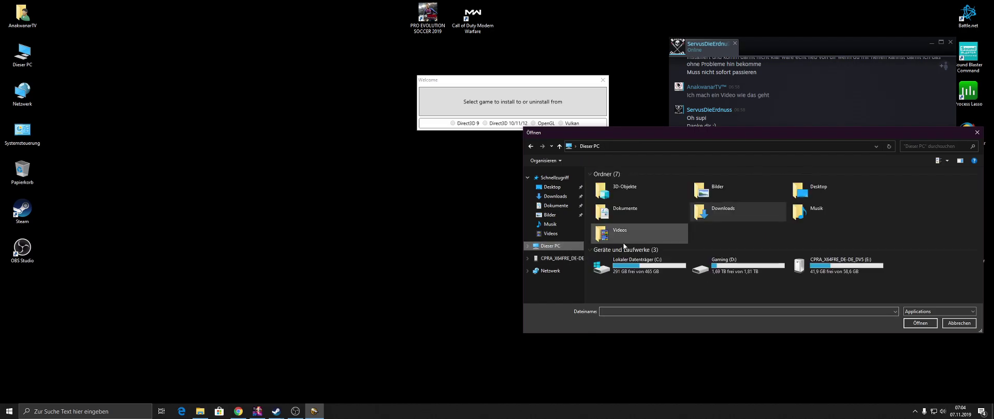
double_click(651, 262)
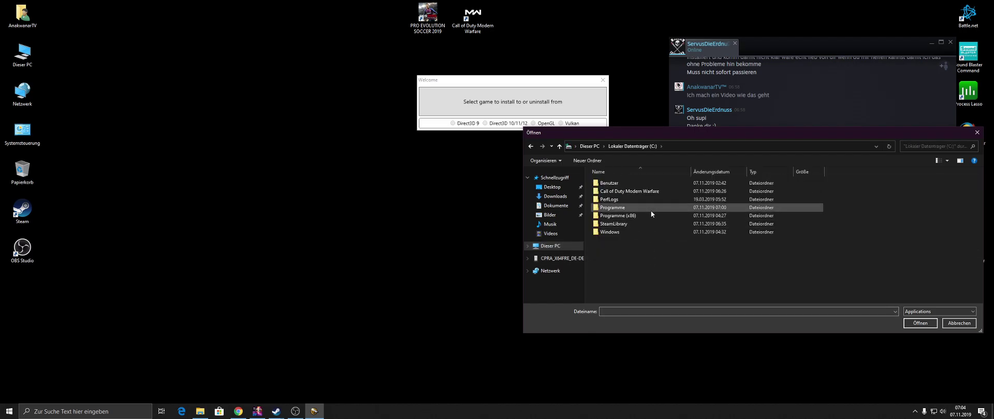
double_click(645, 191)
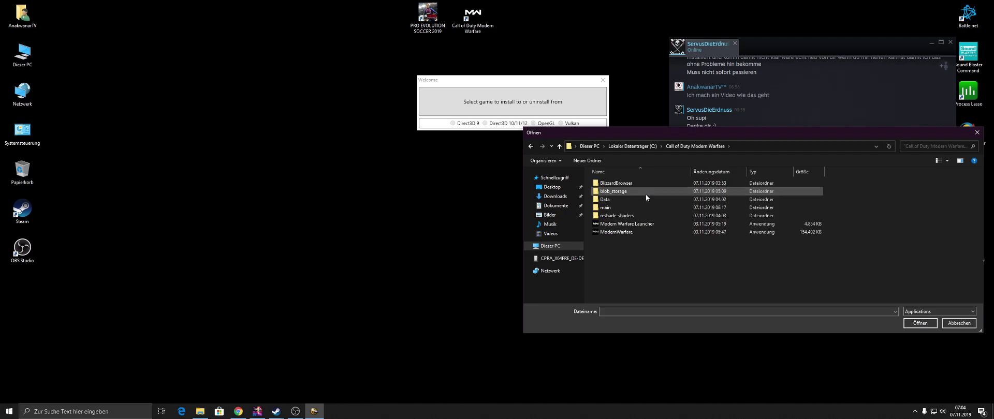
left_click(629, 231)
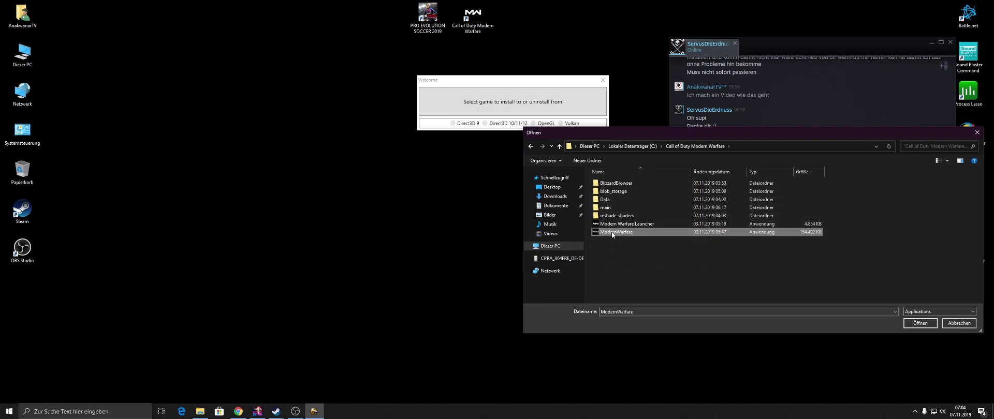
left_click(919, 322)
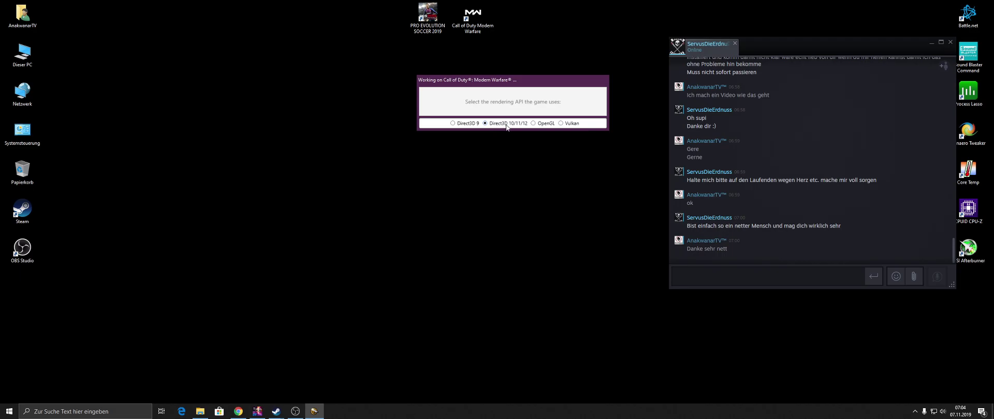
Use the Direct3D 10/11/12 rendering API, overwrite the existing ReShade installation and accept the standard effects download
left_click(522, 128)
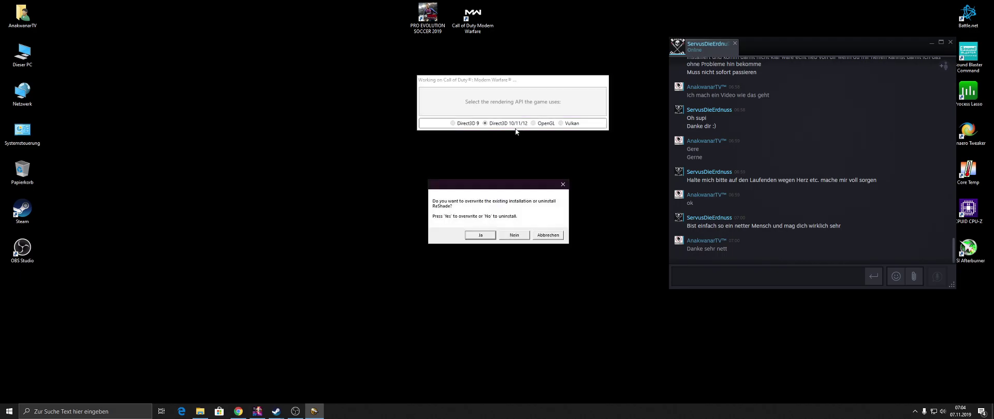
left_click(480, 235)
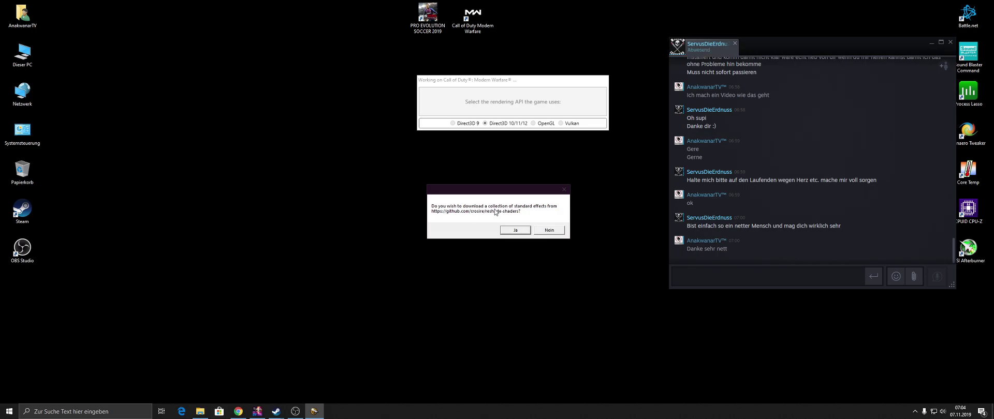
left_click(520, 229)
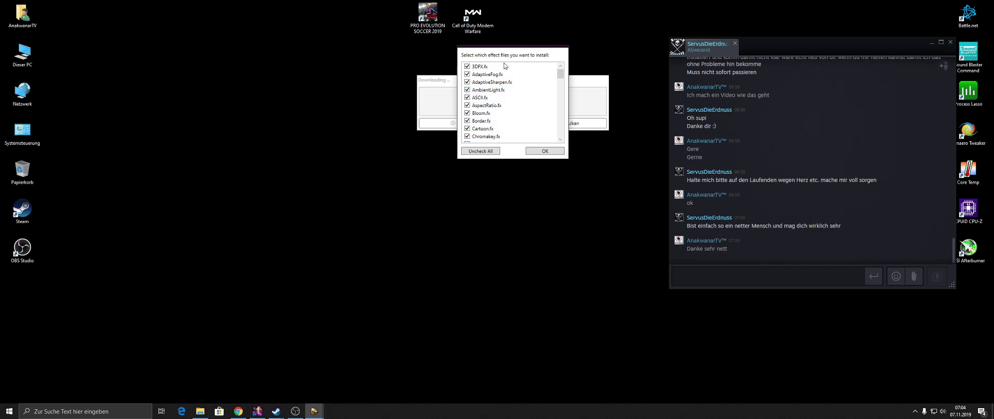
Enlarge the effect selection window, uncheck all effect files and select only AdaptiveSharpen.fx
left_click_drag(496, 47, 496, 24)
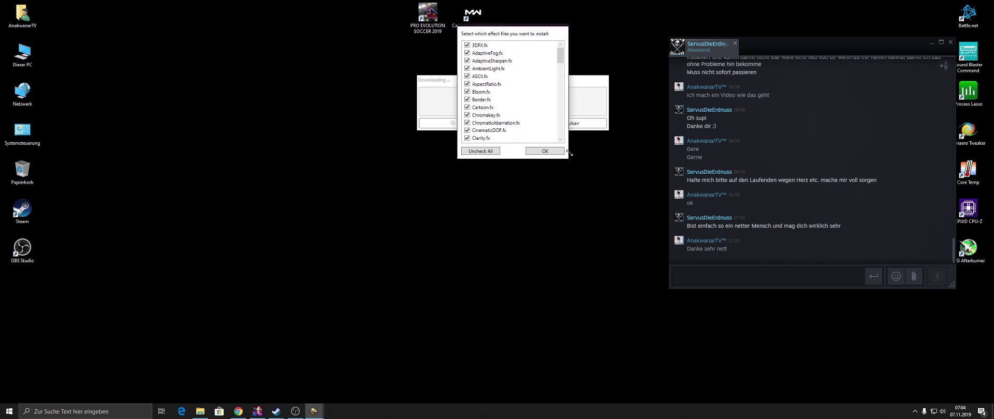
left_click_drag(568, 158, 590, 258)
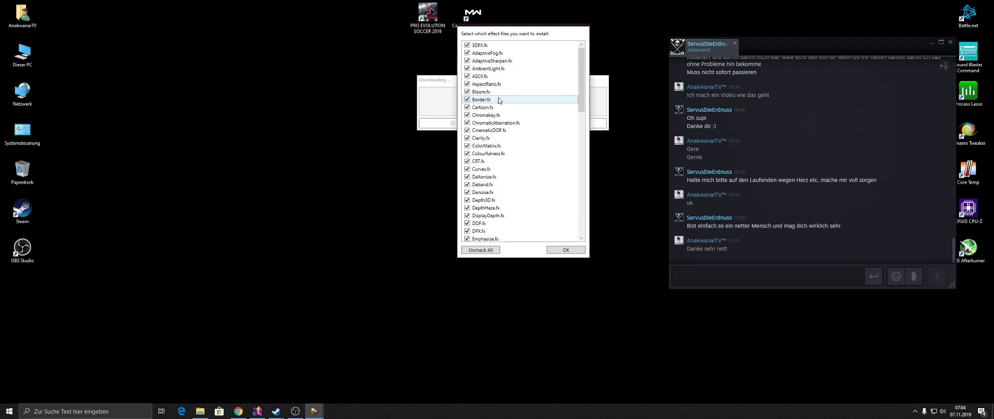
left_click(480, 251)
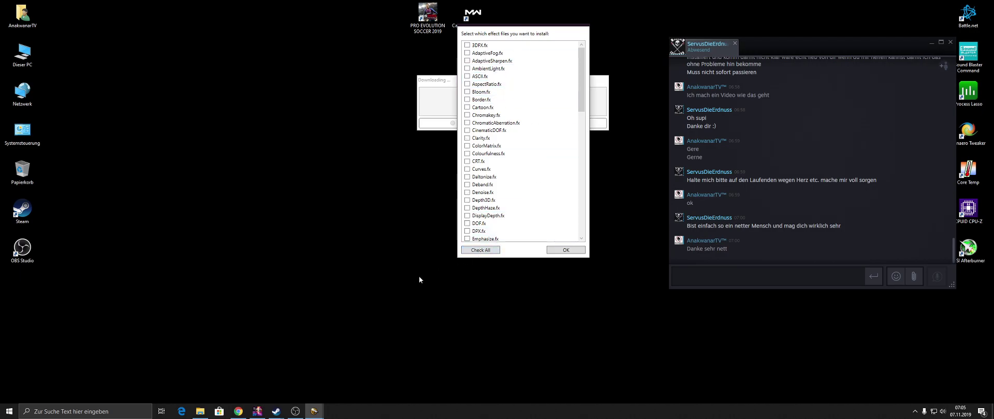
left_click(489, 61)
left_click(467, 60)
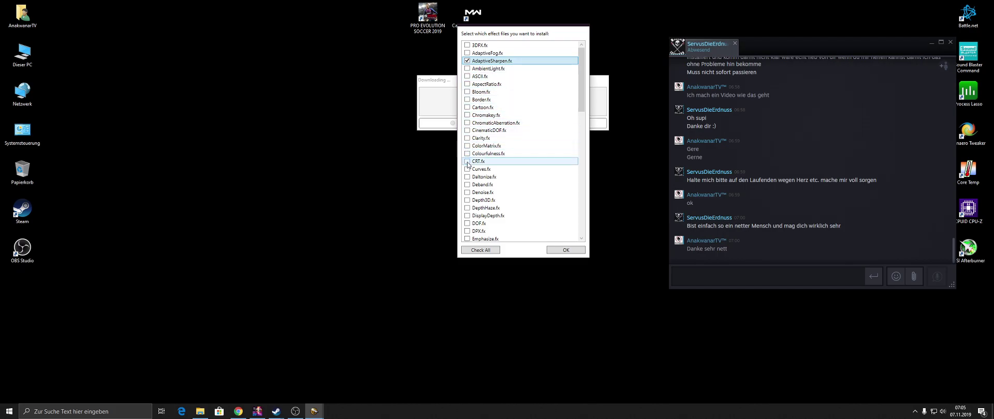
Add LumaSharpen.fx and Colourfulness.fx to the effect files to install
scroll(470, 186, "down", 4)
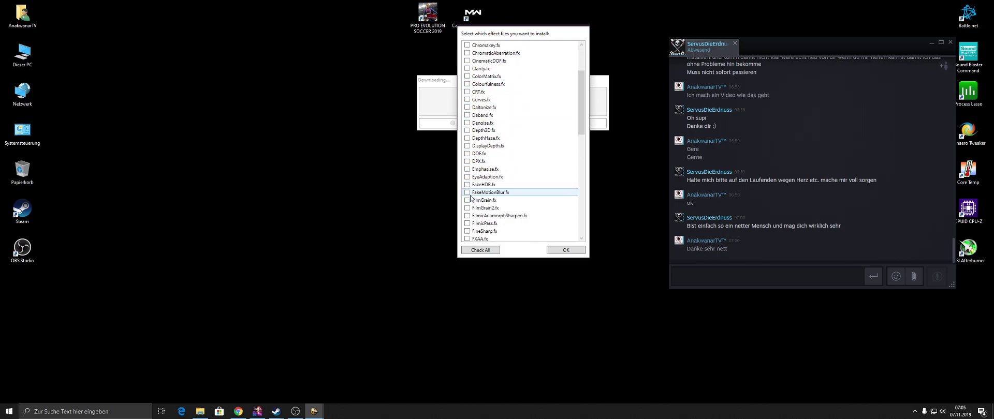
scroll(470, 198, "down", 1)
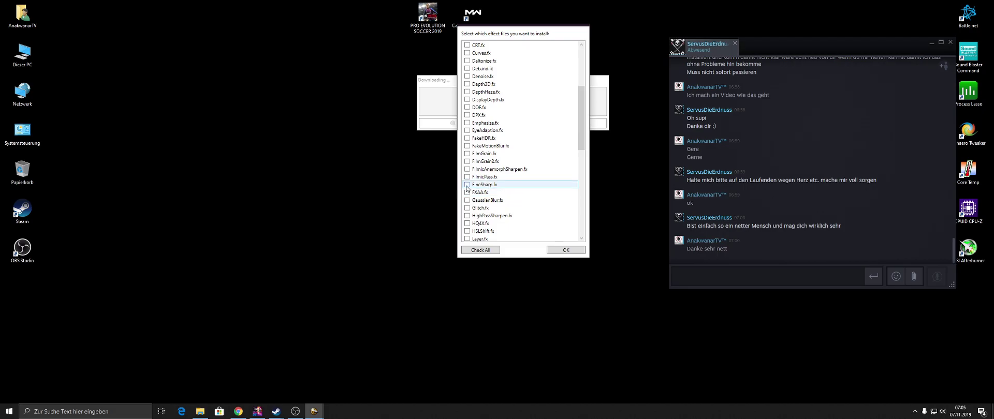
scroll(470, 200, "down", 2)
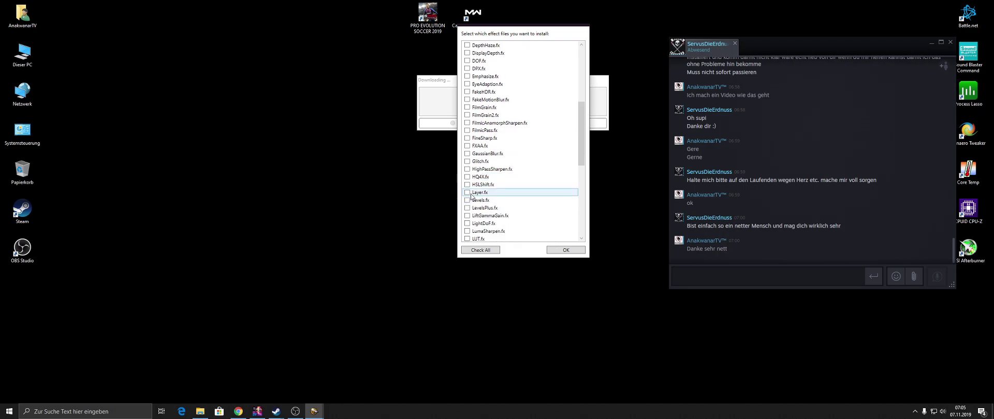
left_click(468, 231)
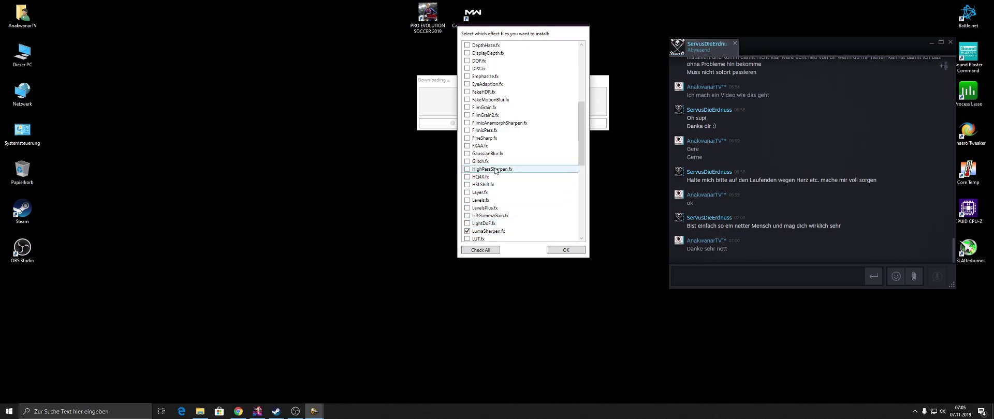
scroll(499, 164, "down", 4)
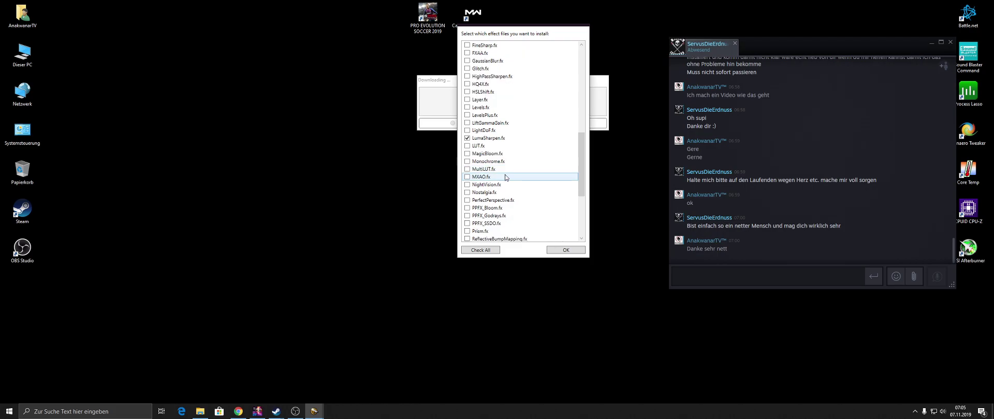
scroll(504, 166, "up", 8)
left_click(469, 84)
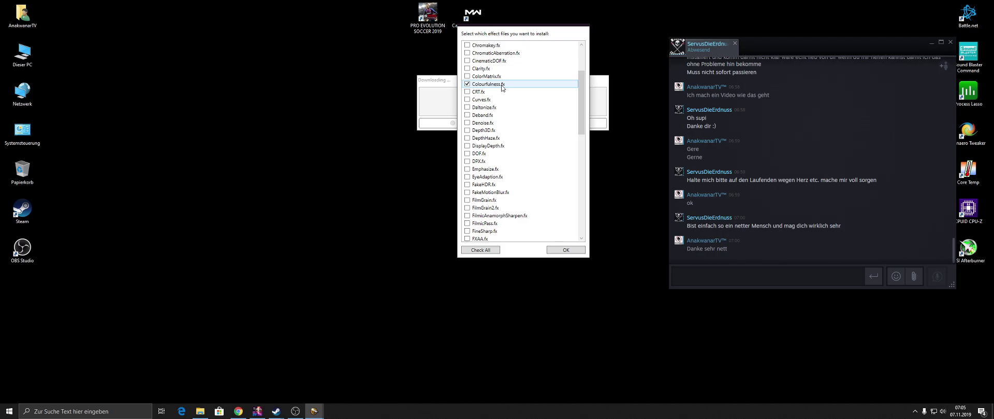
Add Vibrance.fx to the selected effect files, install the selection and close the ReShade setup
scroll(489, 114, "down", 5)
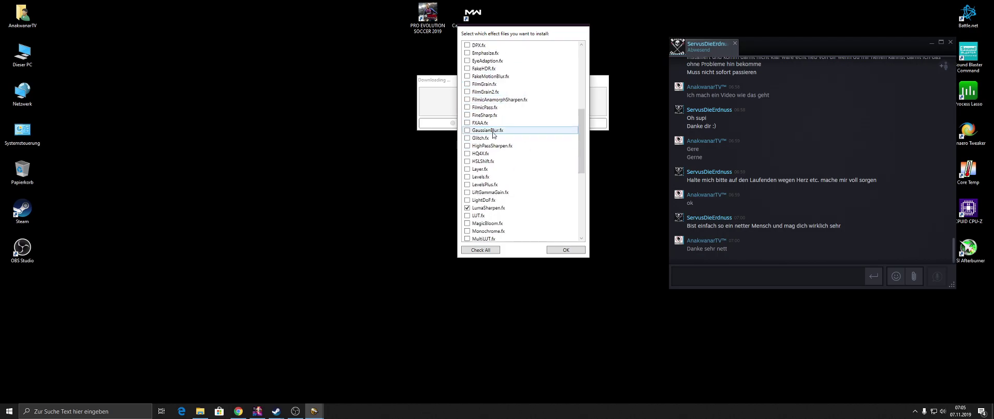
scroll(494, 140, "down", 6)
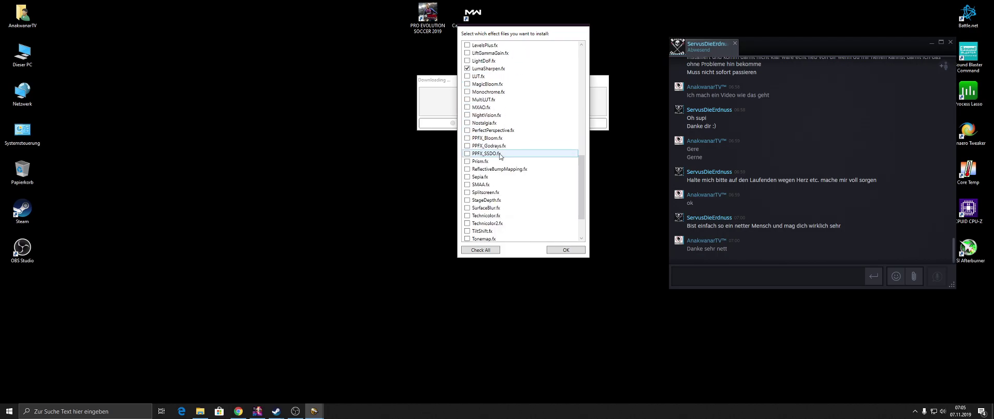
scroll(499, 163, "up", 1)
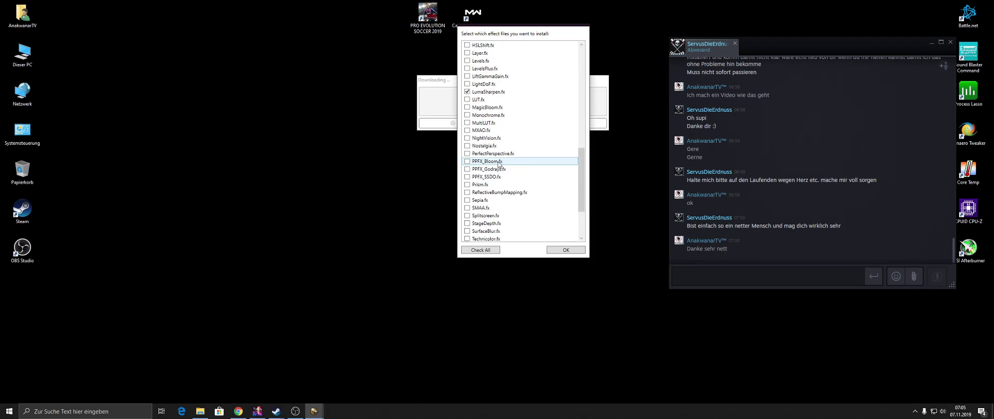
scroll(496, 173, "down", 2)
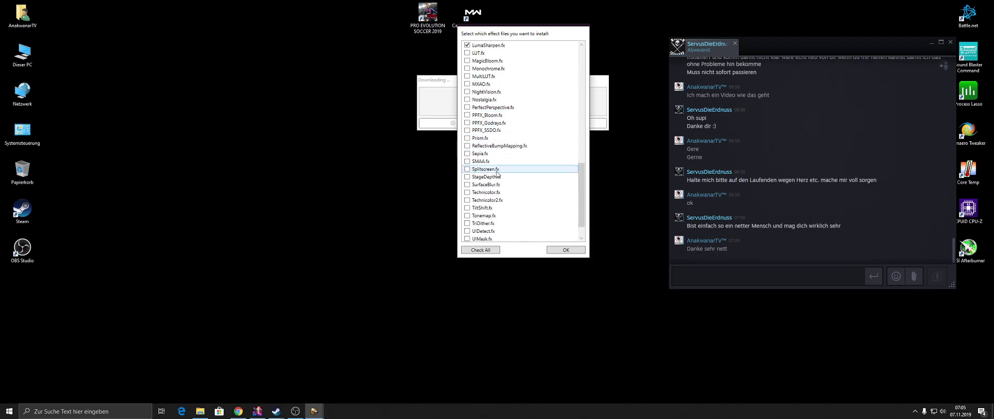
scroll(496, 174, "up", 8)
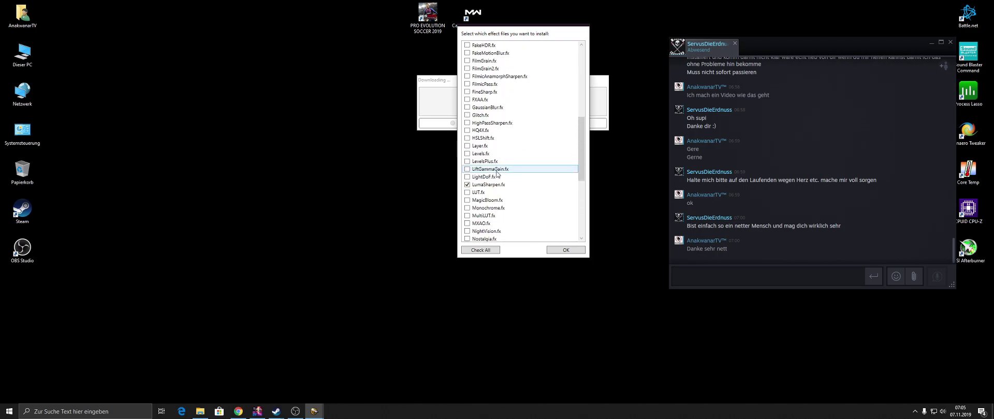
scroll(497, 173, "up", 2)
scroll(496, 172, "down", 2)
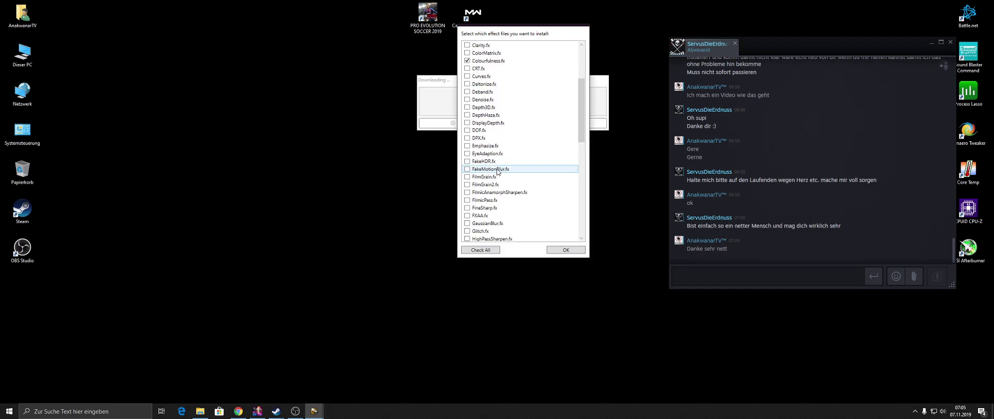
scroll(498, 202, "down", 6)
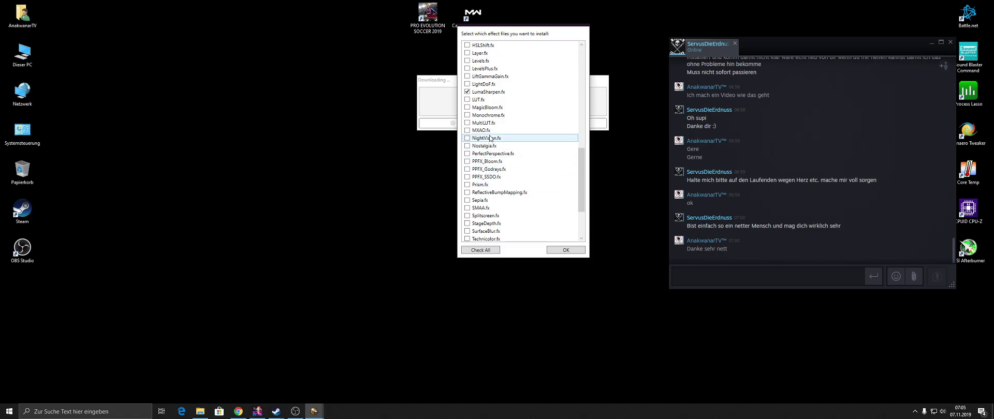
scroll(495, 196, "down", 3)
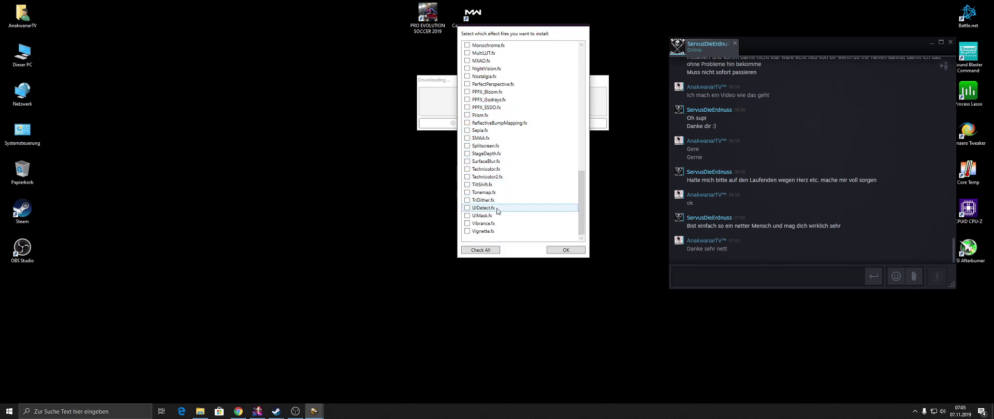
left_click(467, 224)
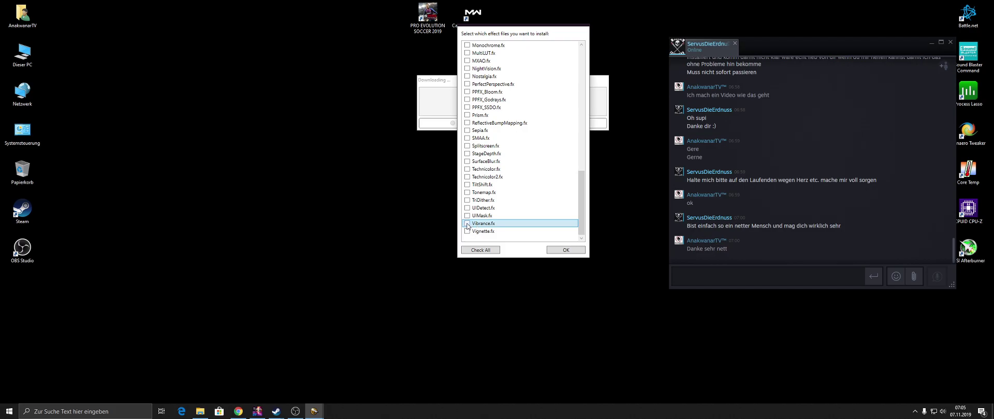
left_click(564, 250)
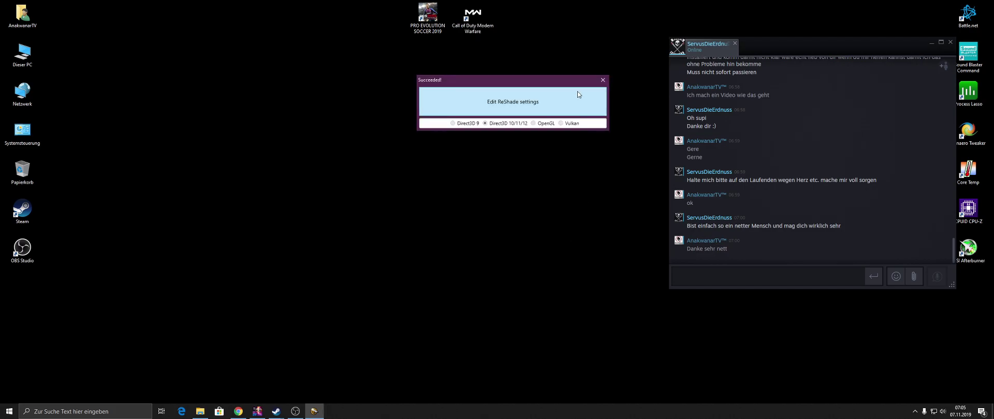
left_click(603, 81)
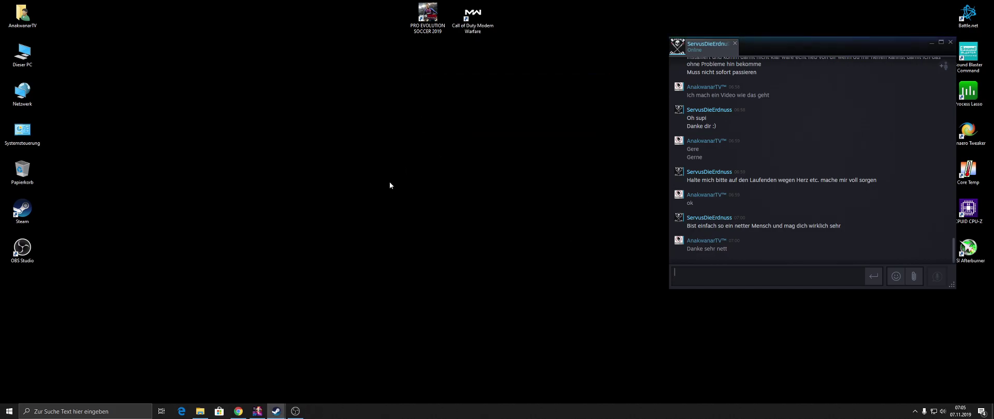
Launch Call of Duty Modern Warfare from the desktop and minimise the chat window covering the game
left_click(475, 23)
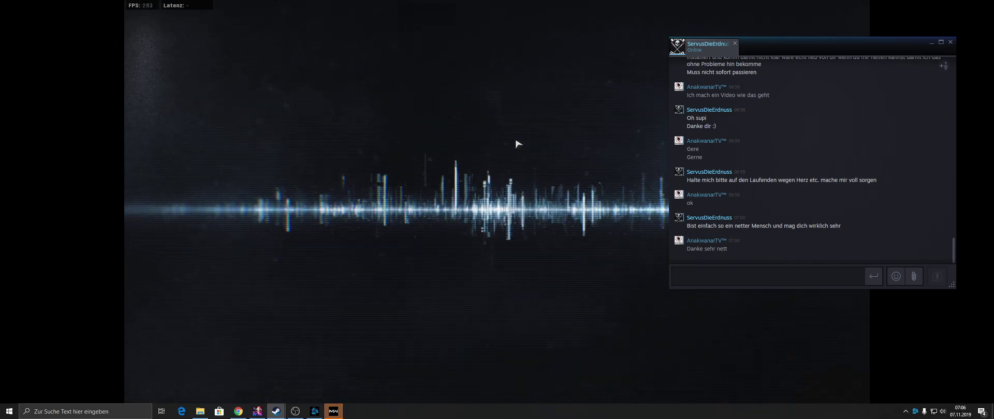
left_click(931, 42)
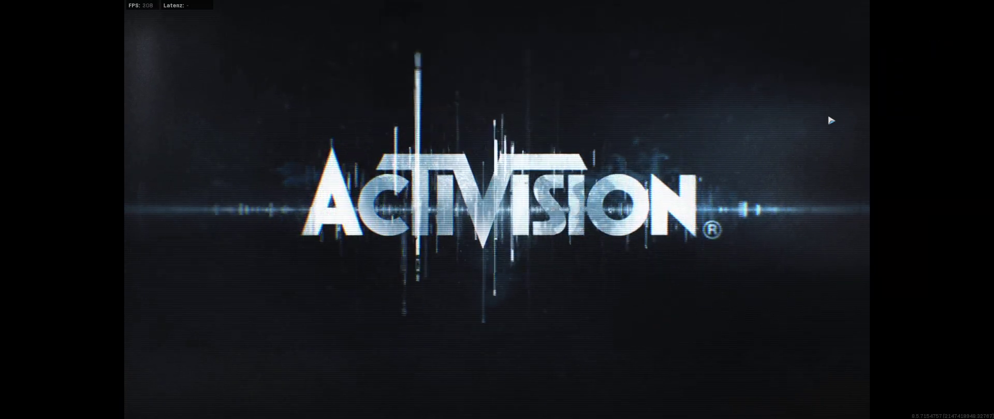